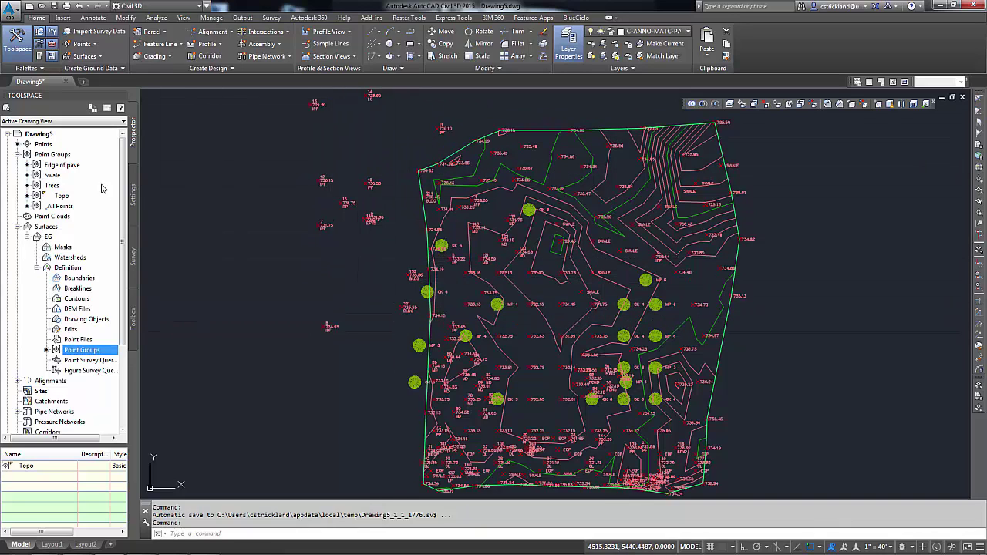
Select Prospector's Point Groups node to list Edge of pave, Swale, Trees, Topo and _All Points
click(52, 155)
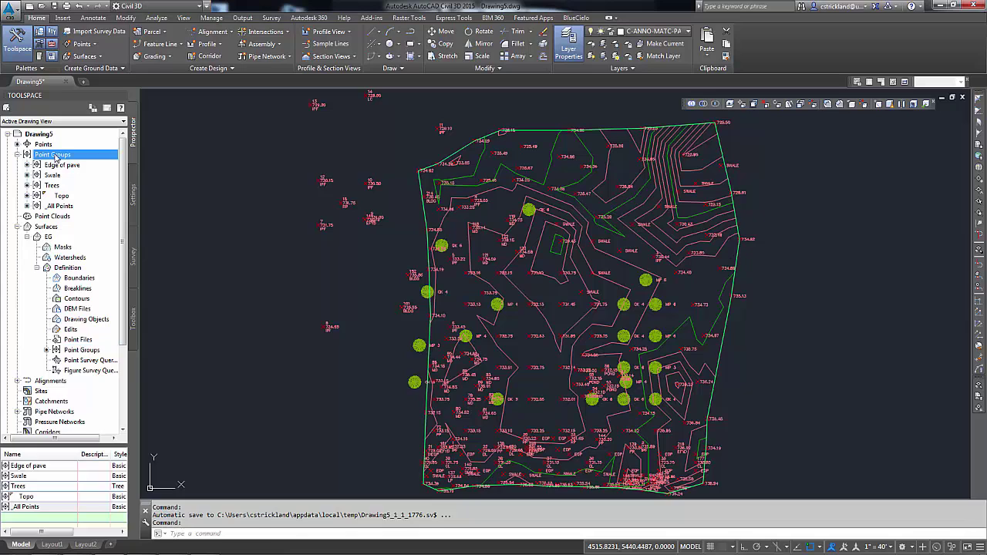
Create a new point group and name it Invisible
right_click(55, 157)
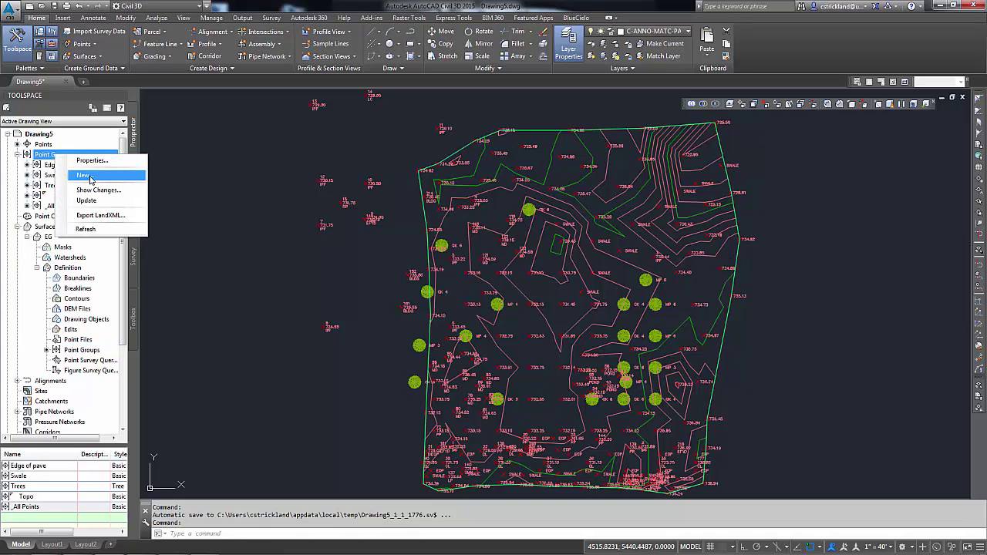
click(90, 176)
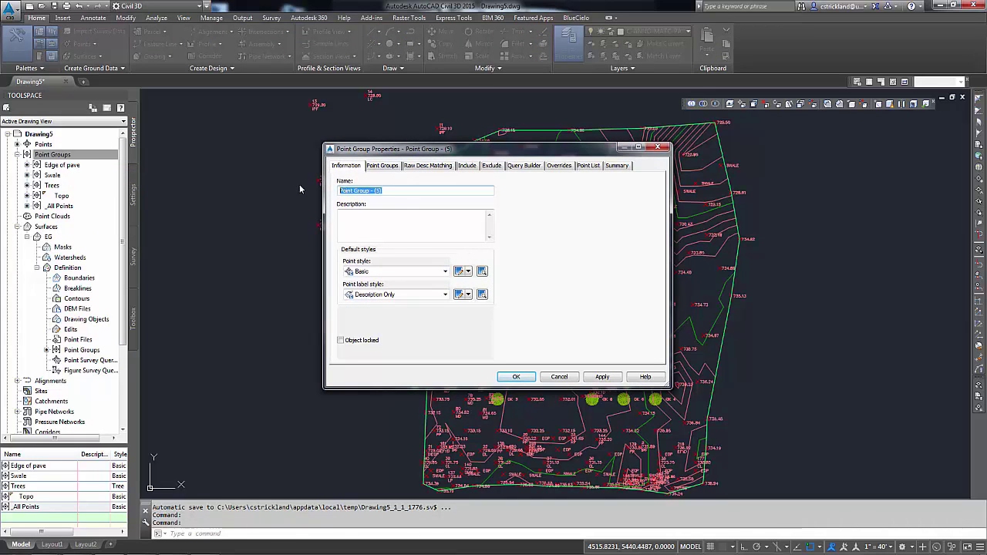
key(BackSpace)
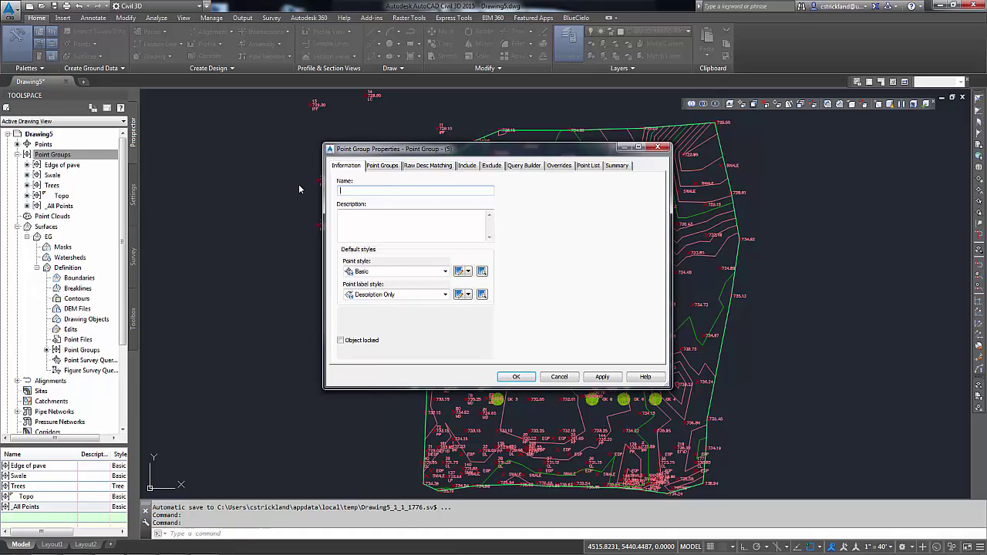
text(Invisible)
Set the Invisible group's point style and point label style to <none>
click(434, 276)
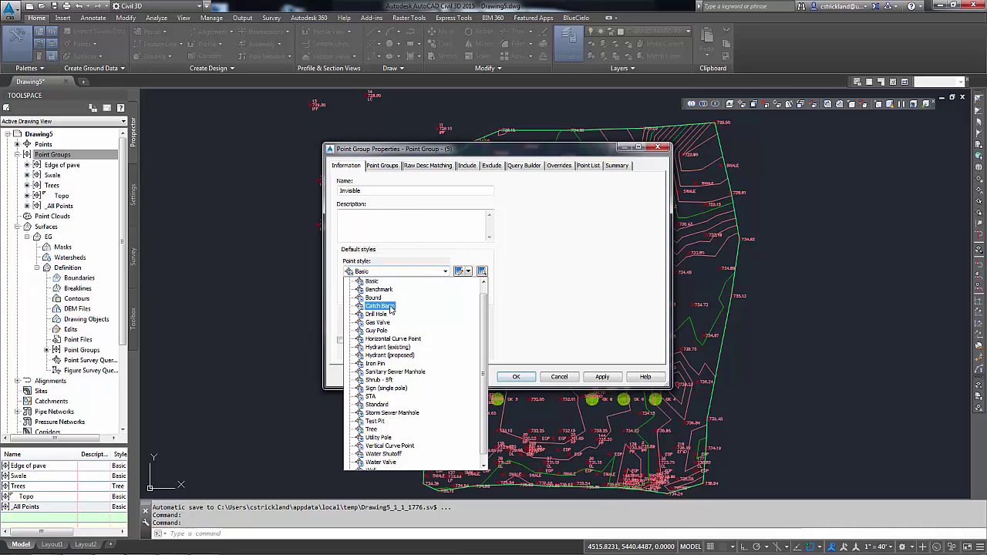
click(379, 286)
click(392, 296)
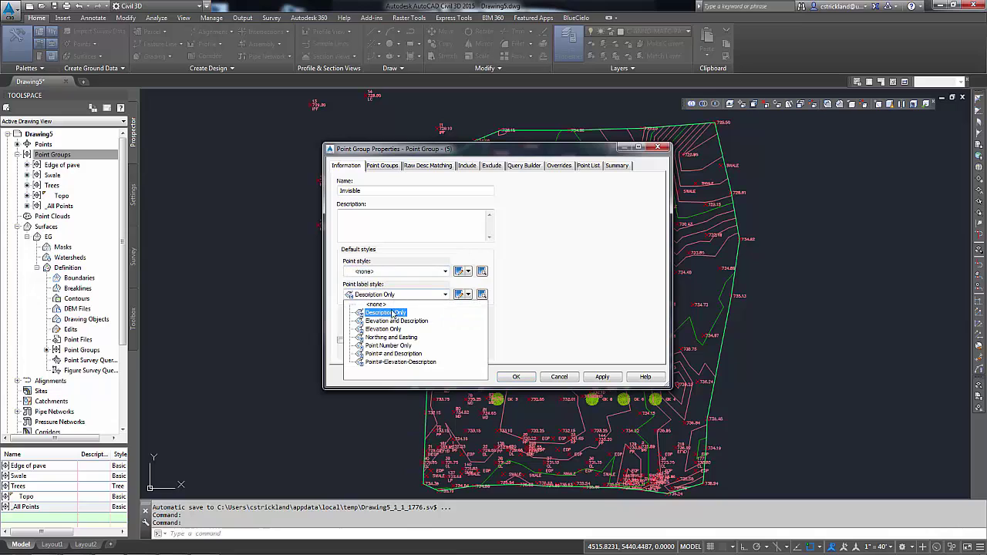
click(377, 306)
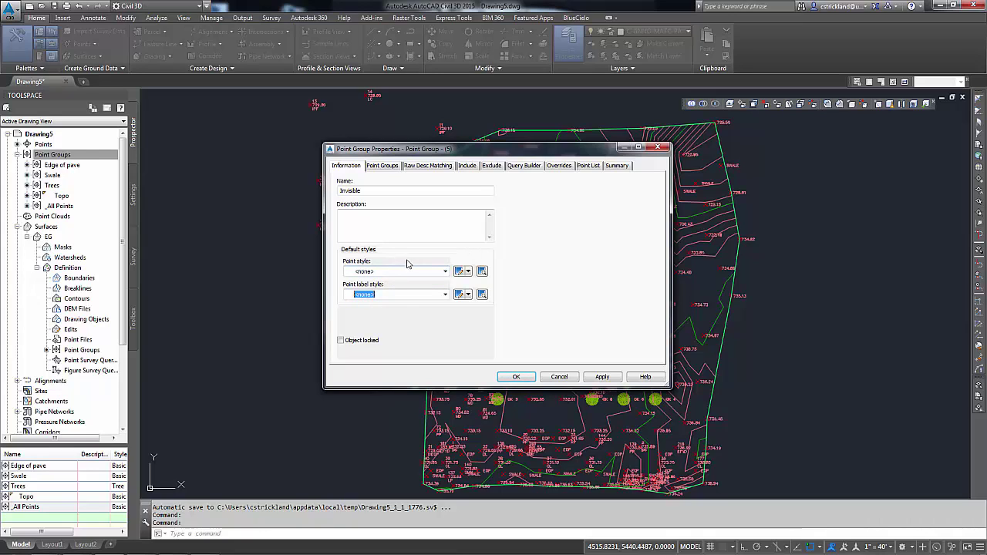
Include points by matching numbers and select the lower-left and left-edge tree points
click(468, 169)
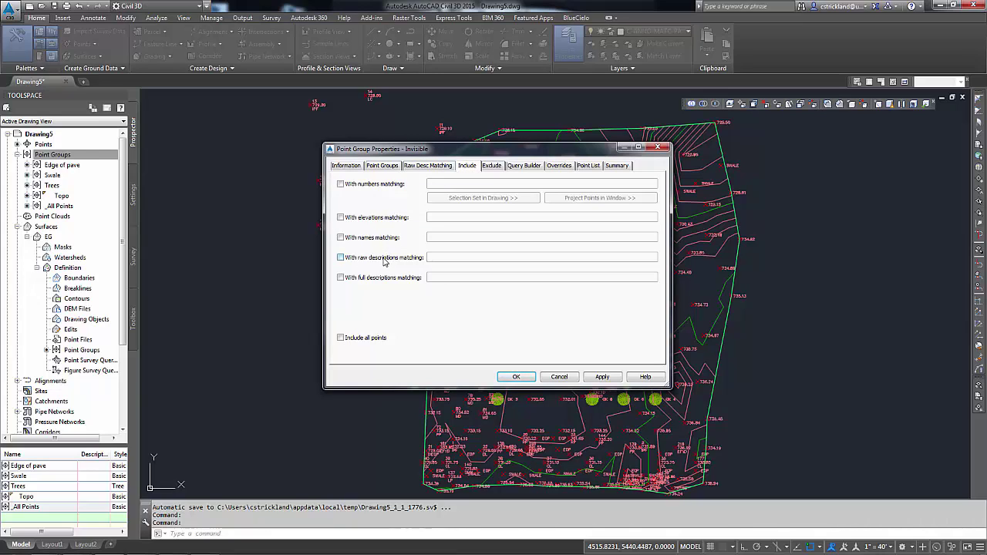
click(340, 186)
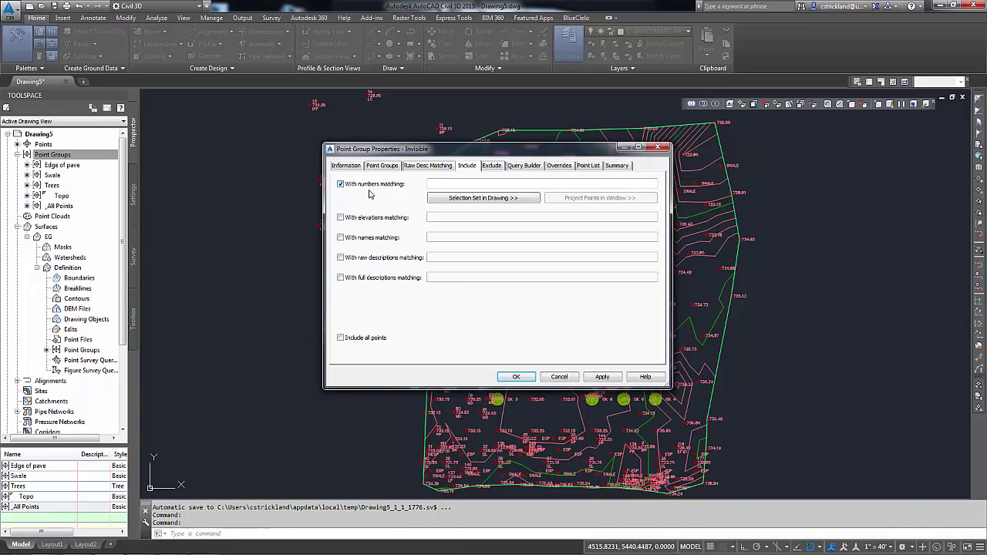
click(475, 200)
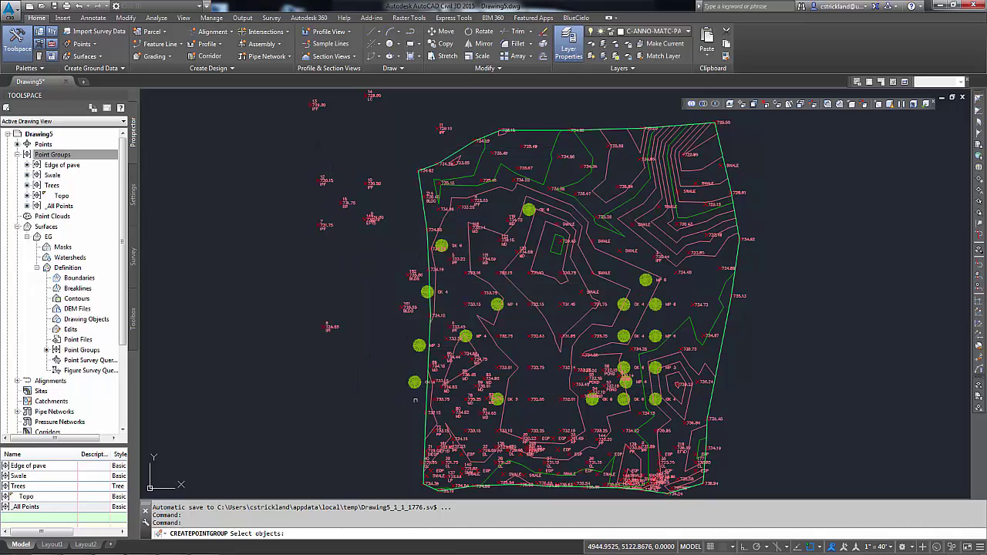
click(414, 401)
click(379, 269)
click(427, 276)
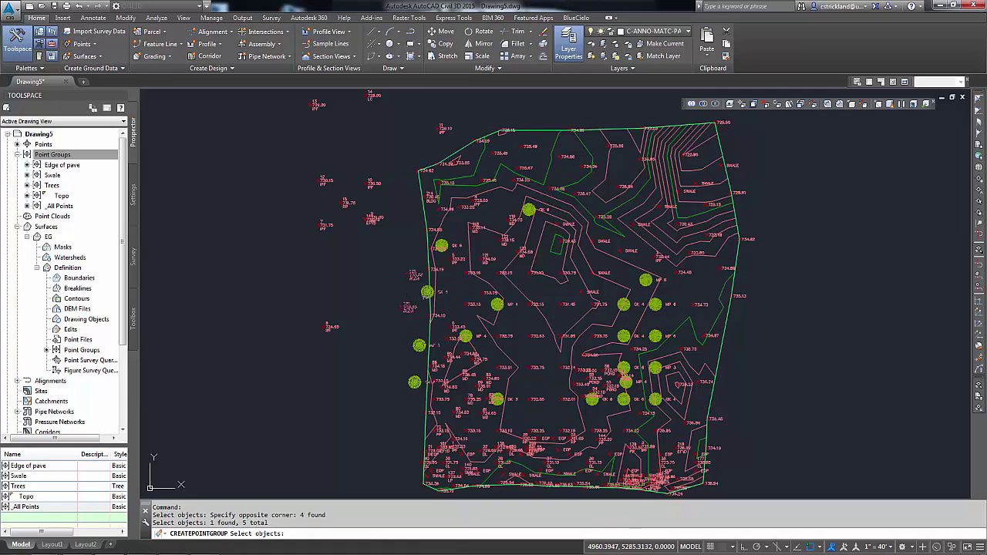
click(348, 340)
click(321, 317)
Select the remaining upper tree points, review the point list and save the Invisible group
click(299, 243)
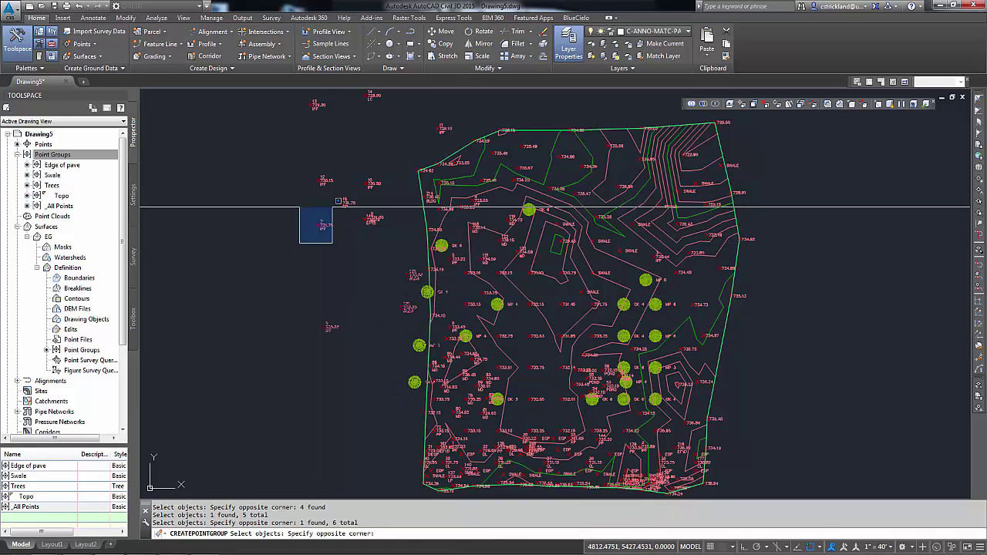
click(397, 171)
click(443, 128)
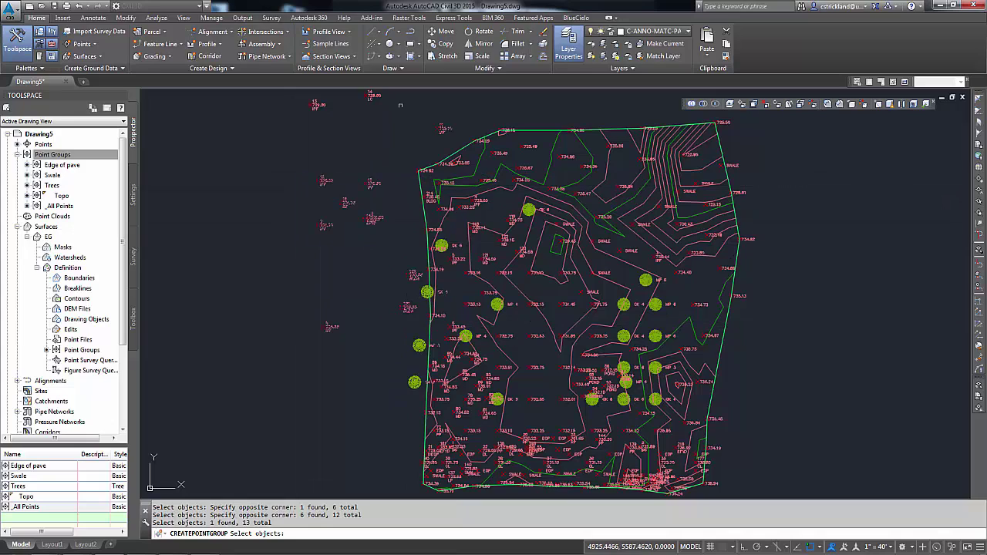
click(373, 95)
click(317, 105)
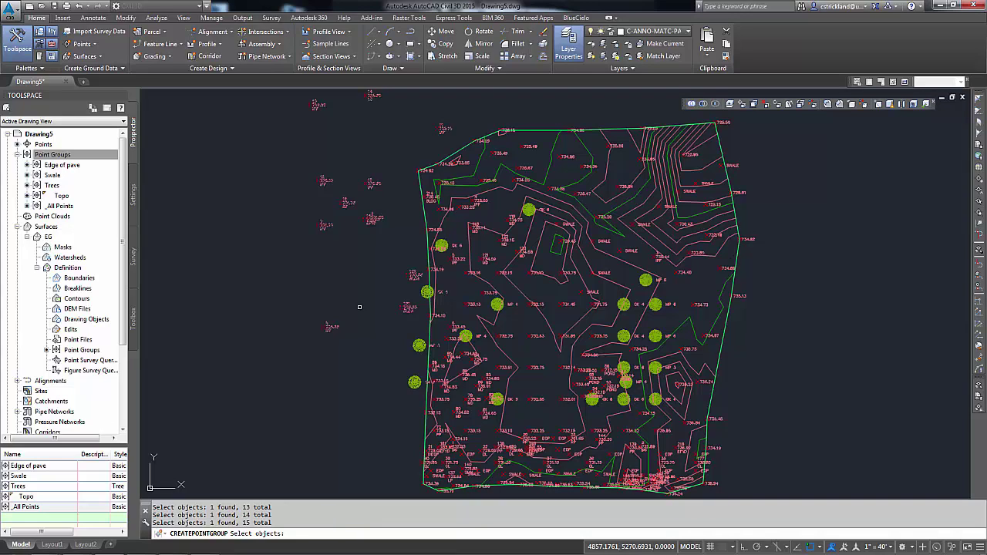
key(Return)
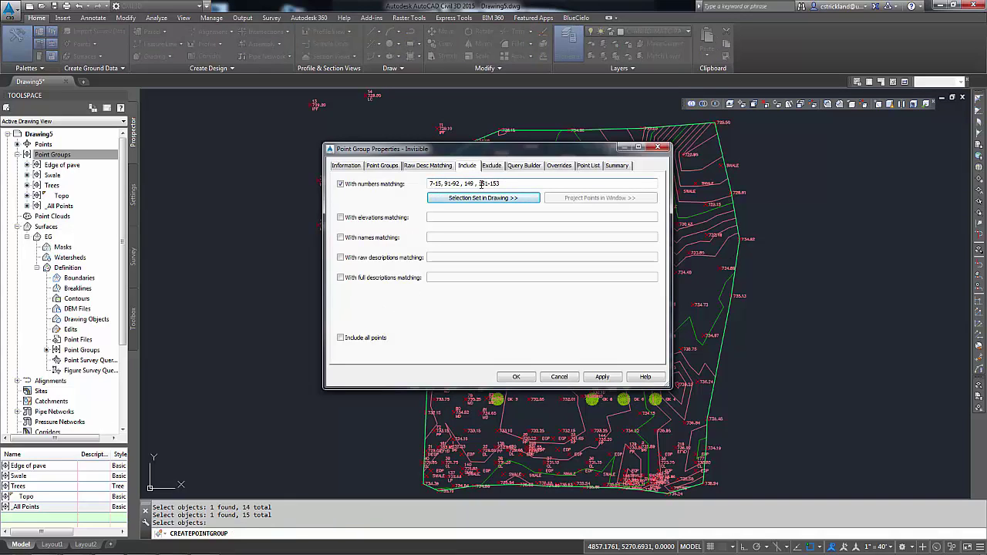
click(588, 165)
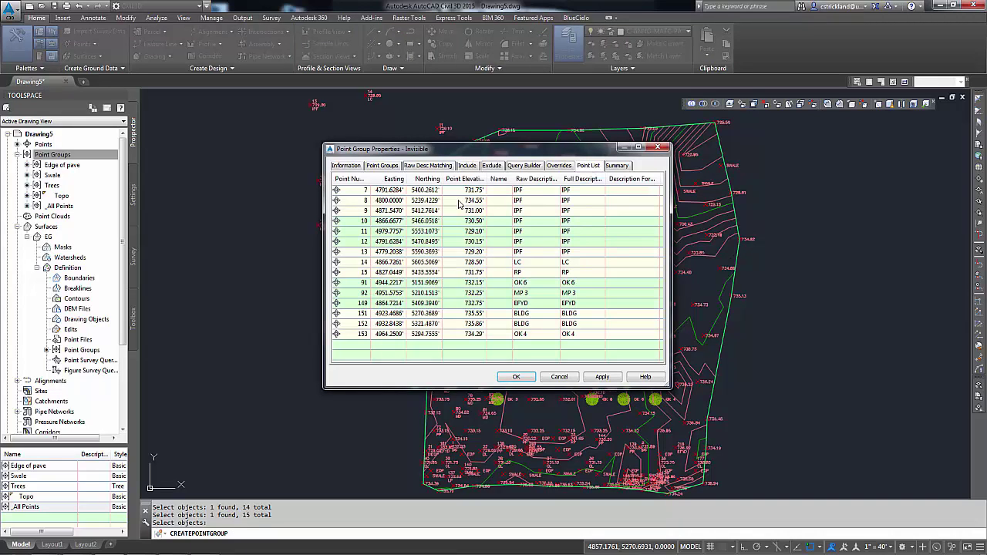
click(516, 377)
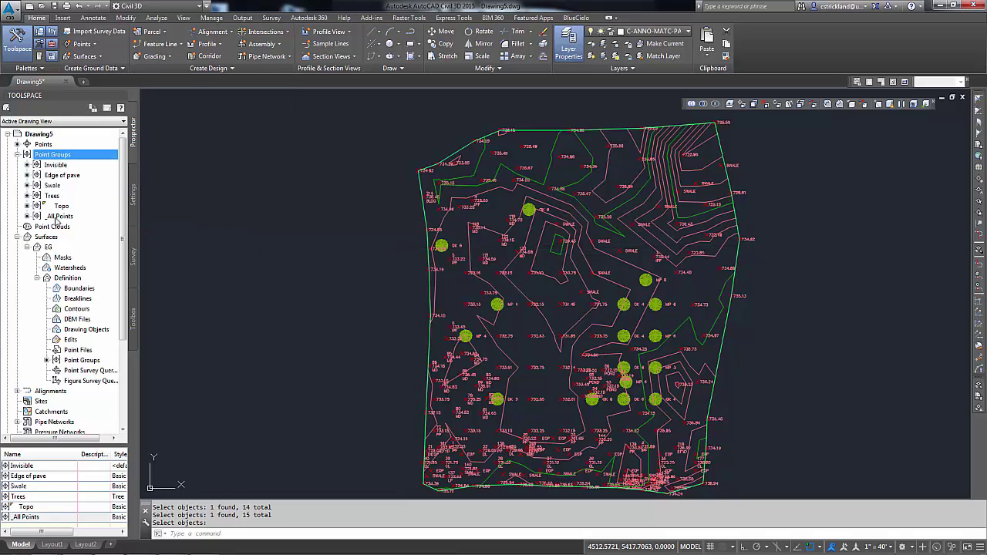
click(57, 217)
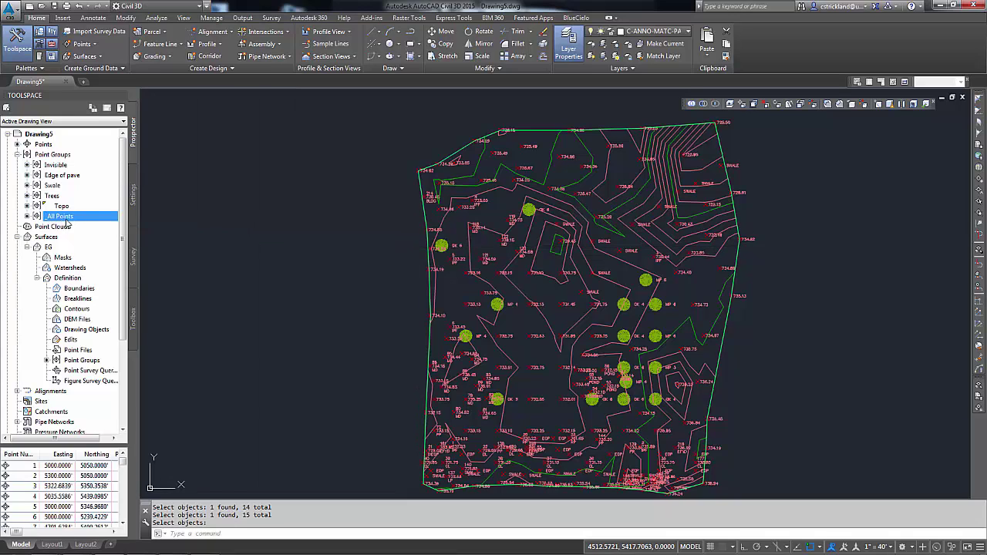
click(55, 165)
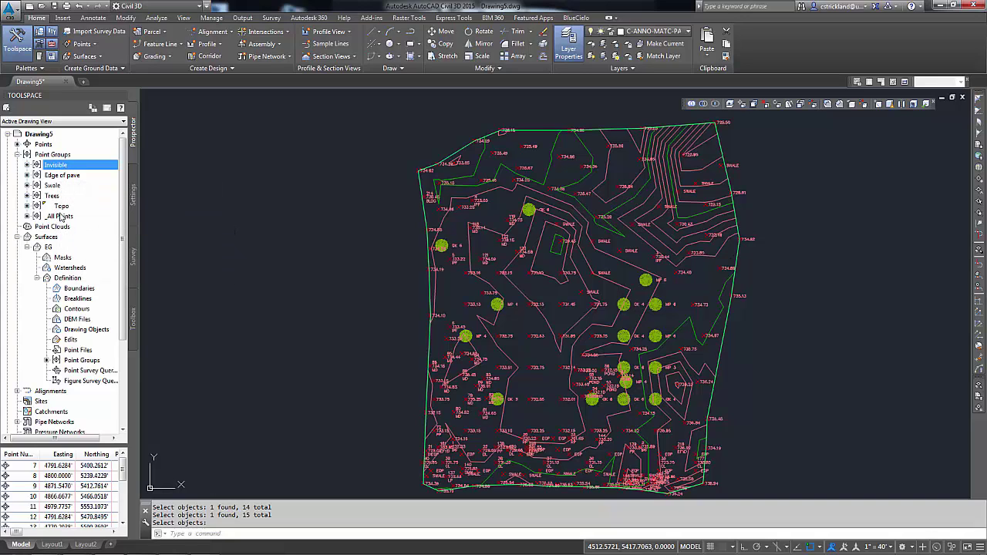
click(54, 155)
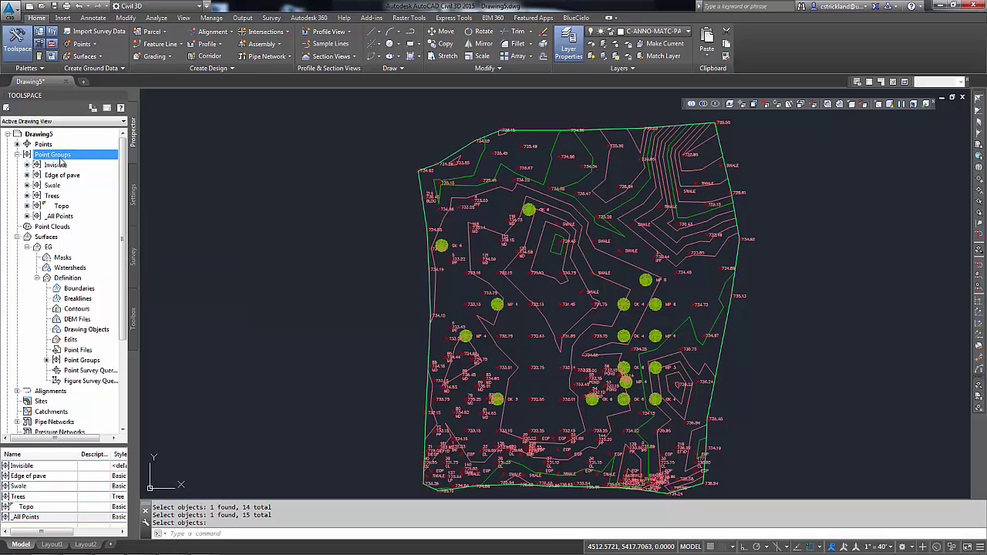
Move _All Points to the top of the point group display order and apply it
right_click(61, 158)
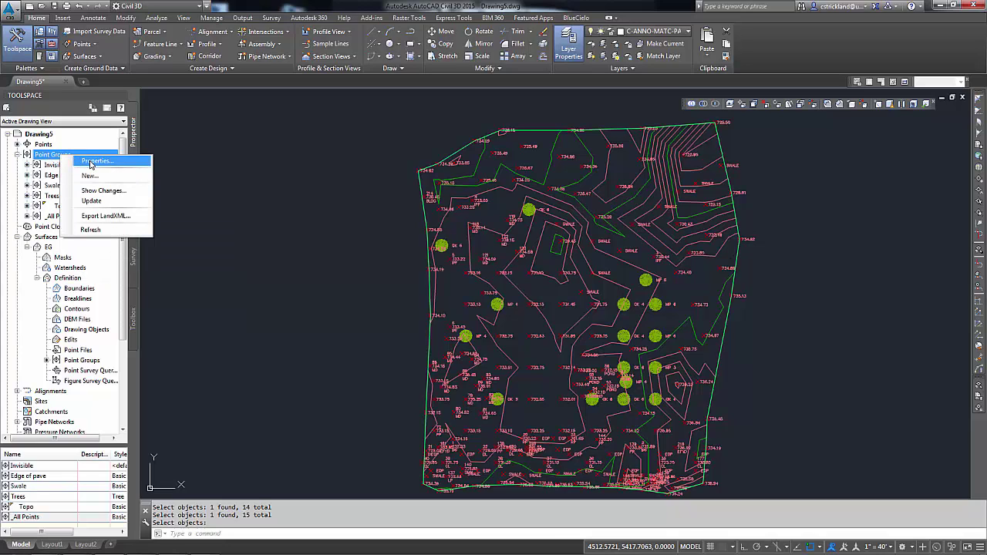
click(92, 161)
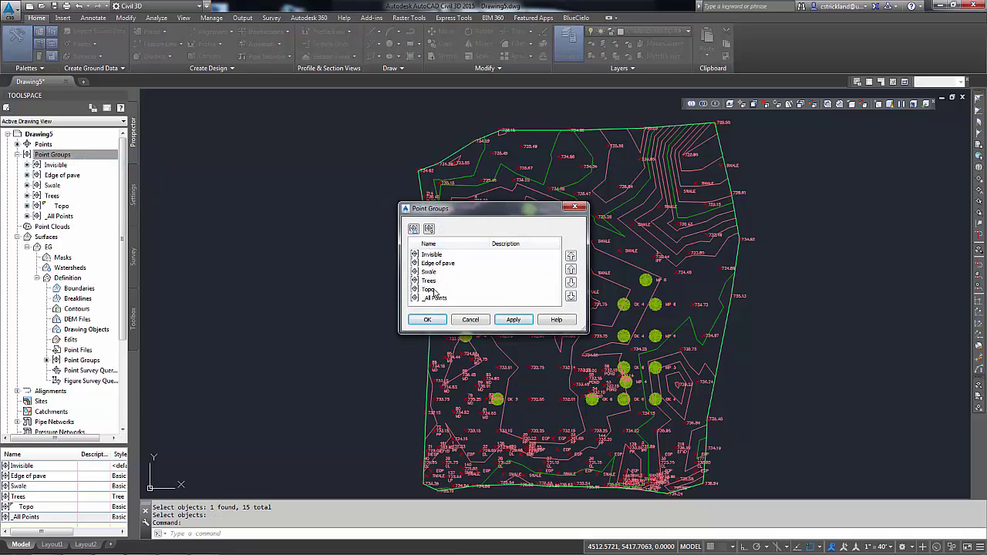
click(432, 298)
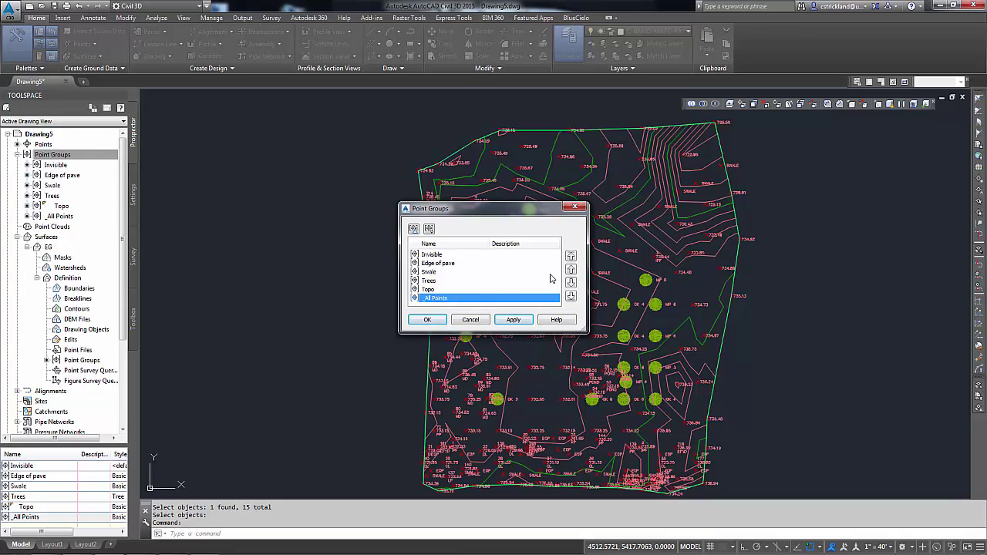
click(571, 258)
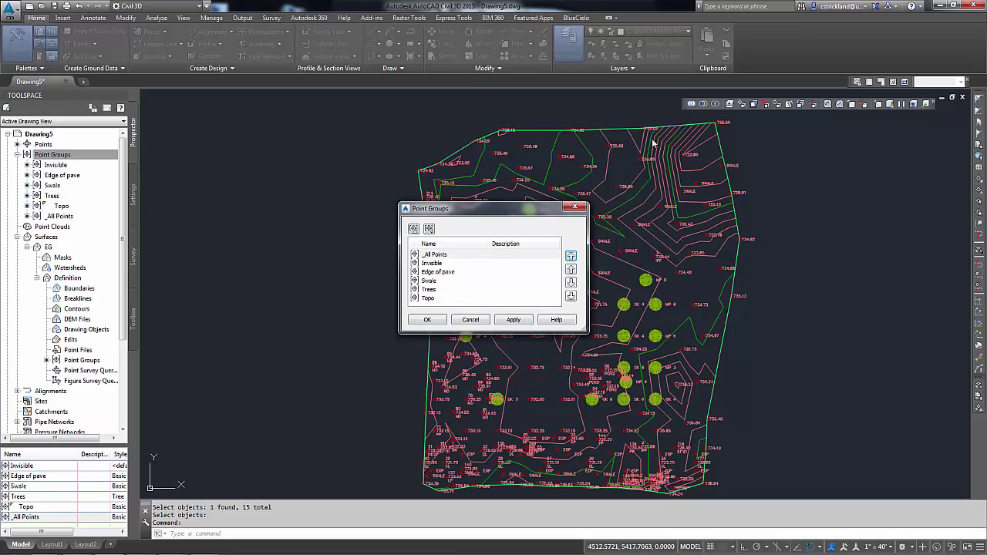
drag(512, 216, 320, 217)
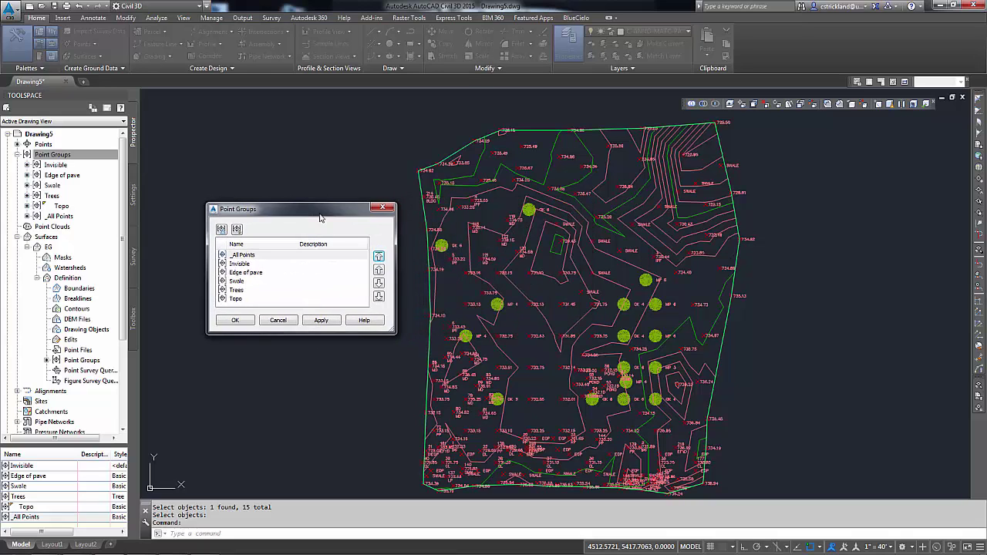
click(321, 323)
click(321, 323)
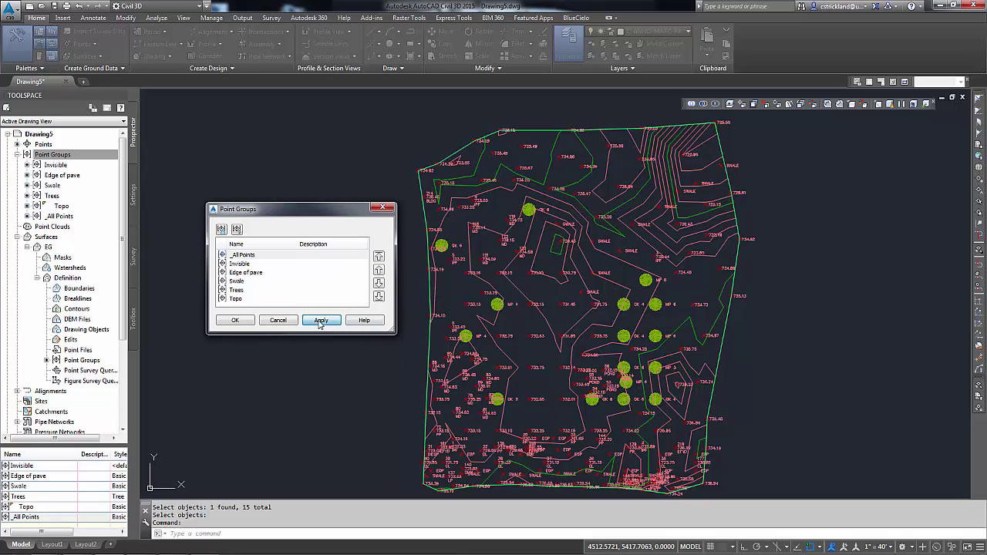
click(236, 320)
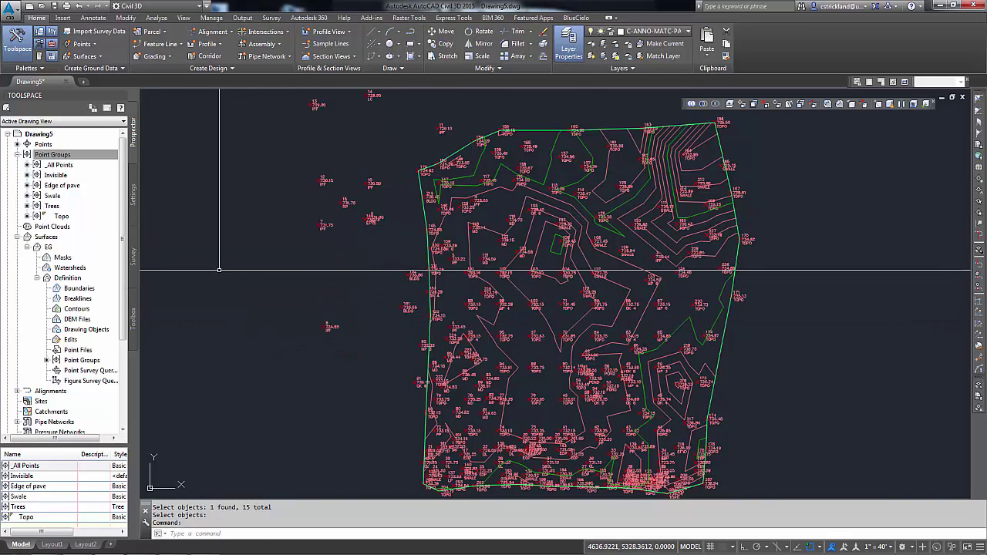
Move Trees to the top of the point group display order and apply it
right_click(55, 157)
click(88, 161)
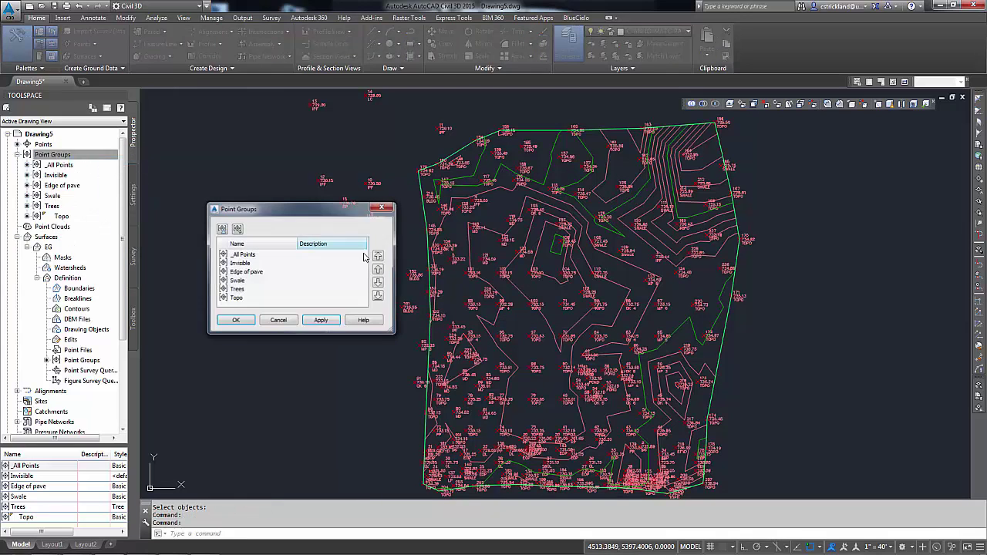
click(237, 288)
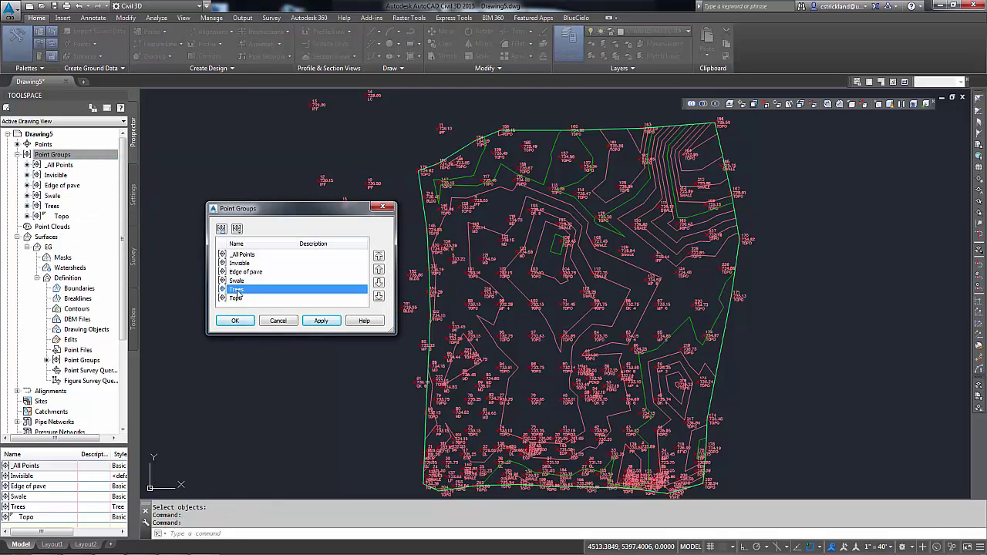
click(379, 257)
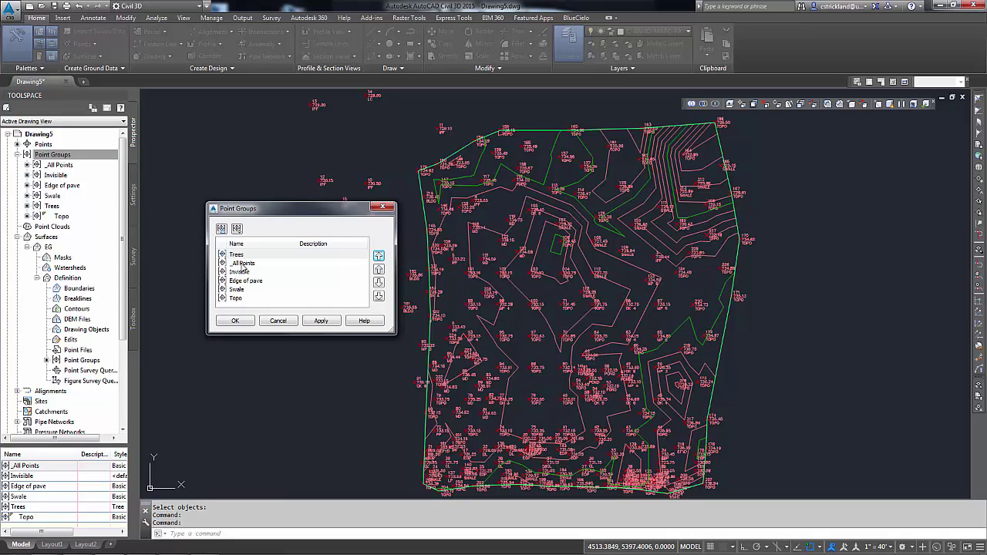
click(236, 321)
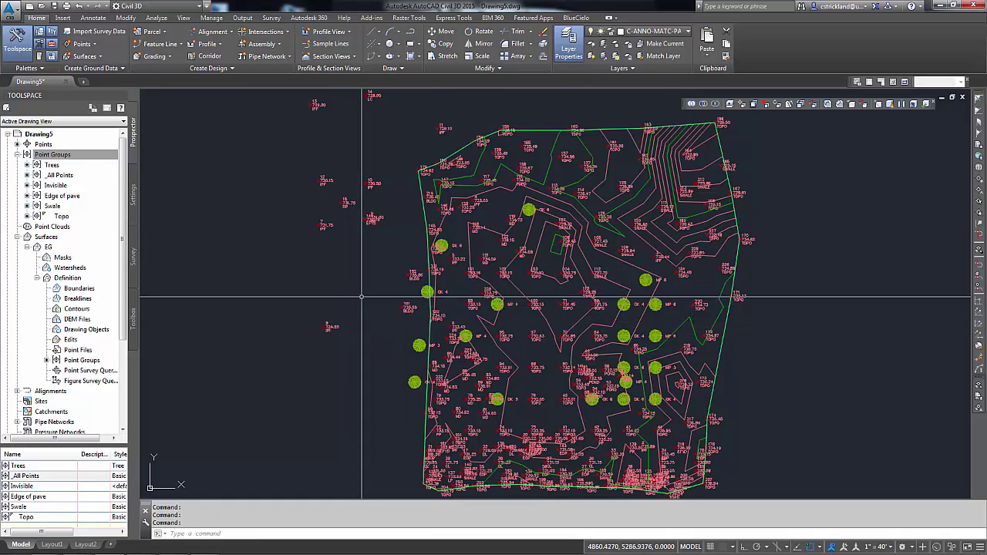
Set _All Points' point and label styles to <none>, then list the Trees group's points
right_click(61, 176)
click(99, 188)
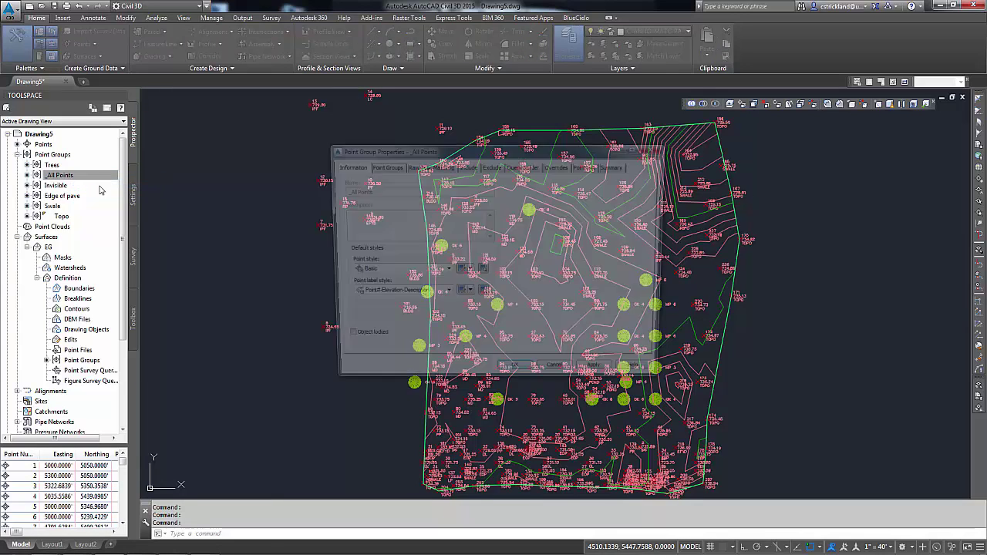
click(378, 272)
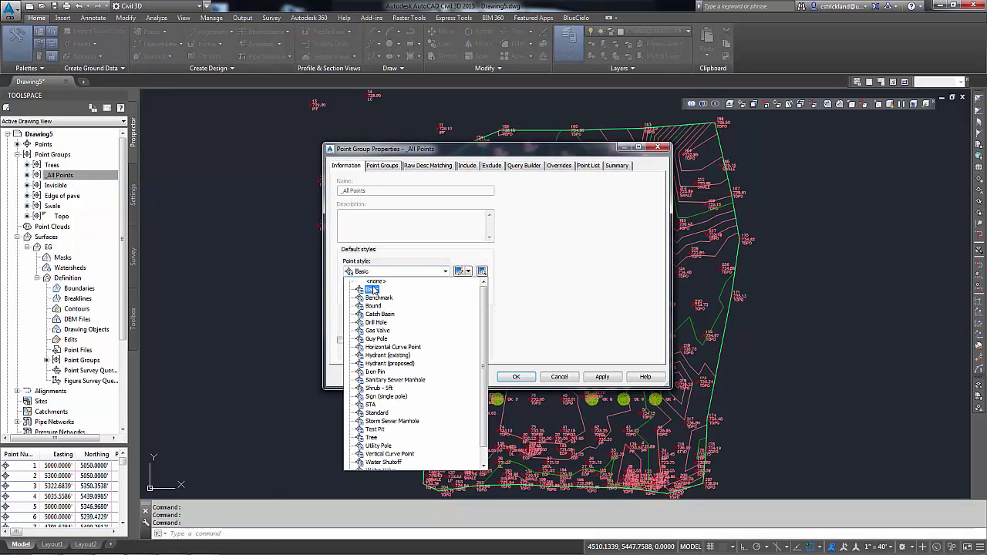
click(375, 284)
click(370, 294)
click(375, 304)
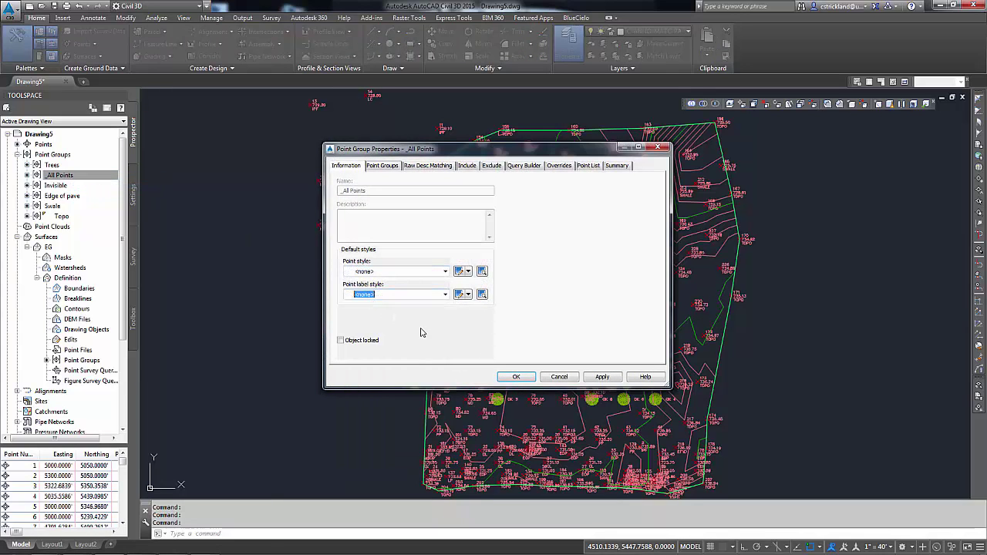
click(517, 377)
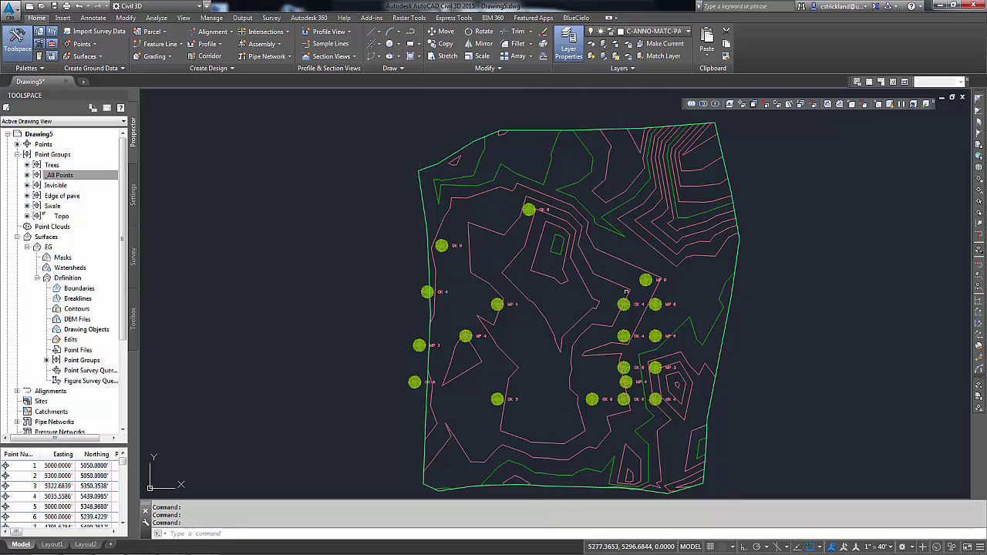
click(54, 165)
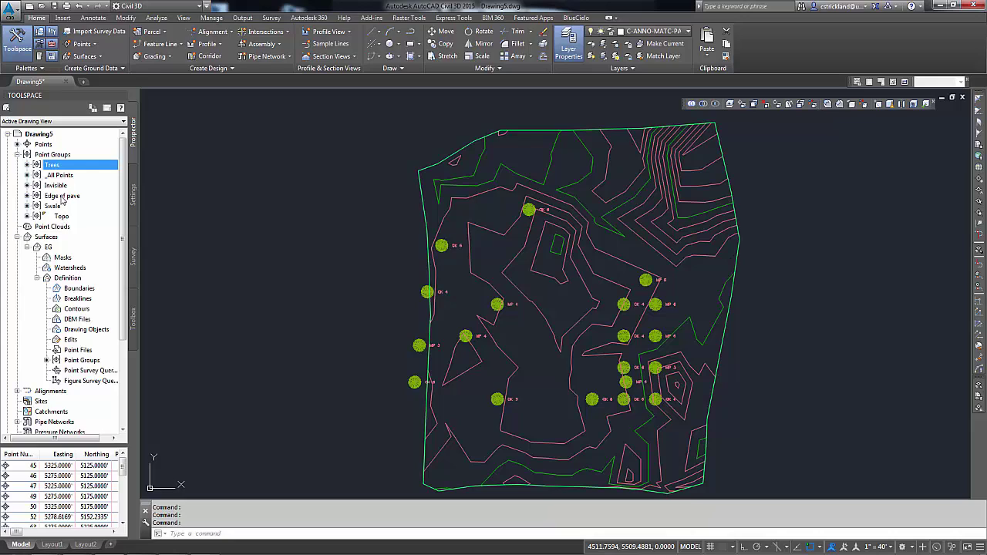
Raise Invisible two places to the top of the point group display order and apply it
right_click(51, 155)
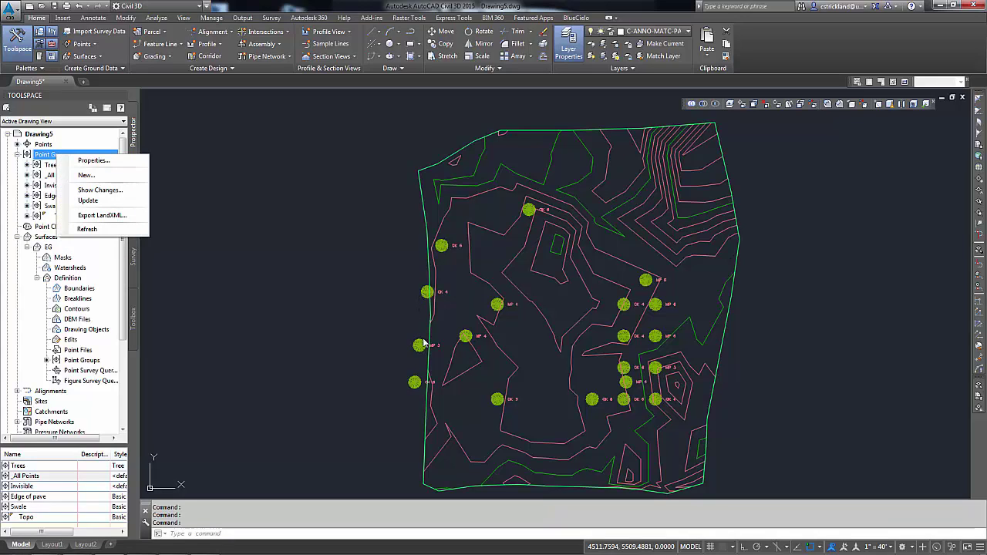
click(93, 160)
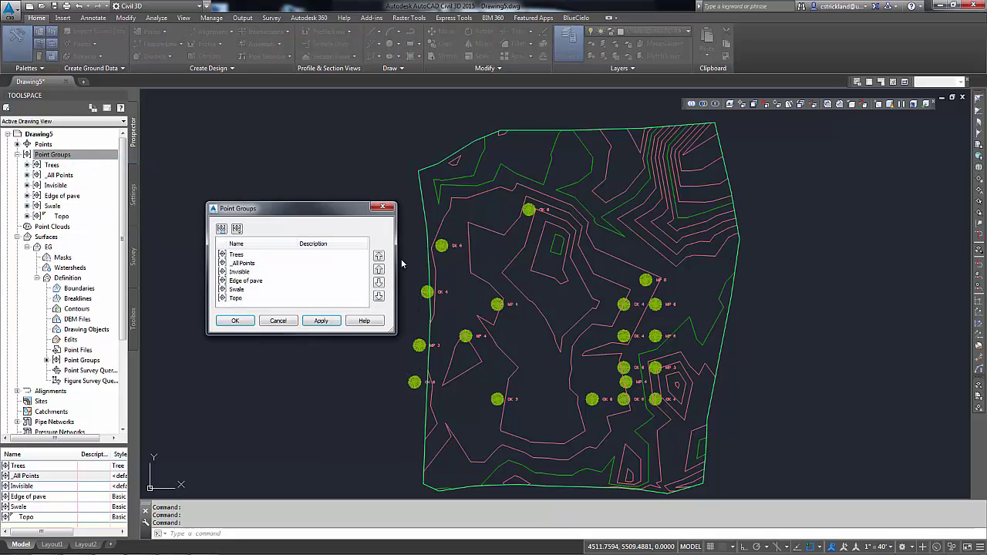
click(241, 271)
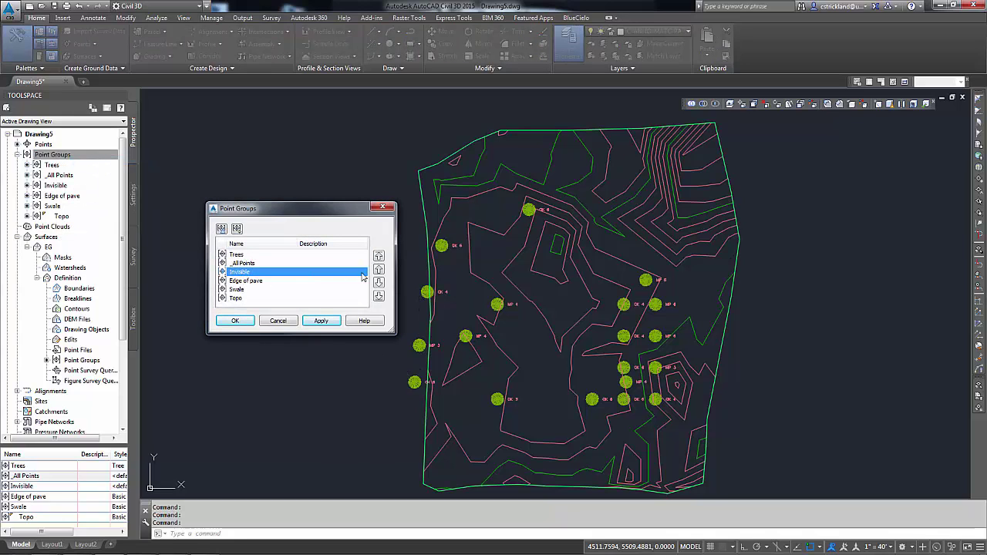
click(379, 269)
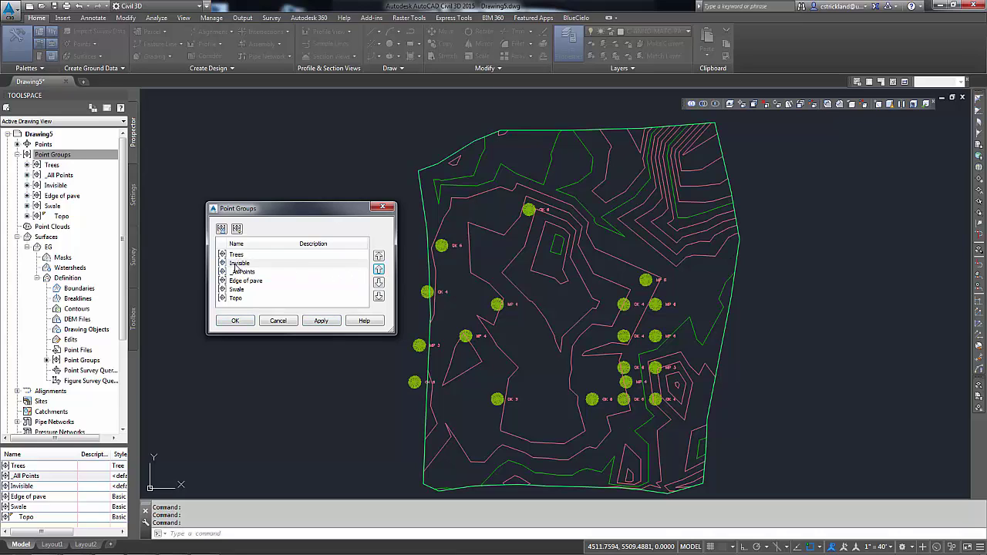
click(379, 270)
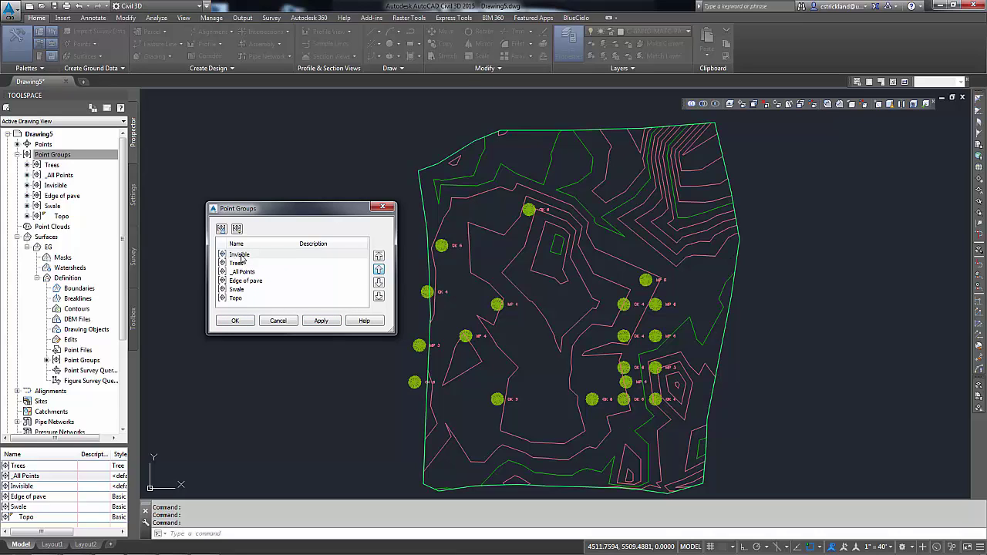
click(236, 320)
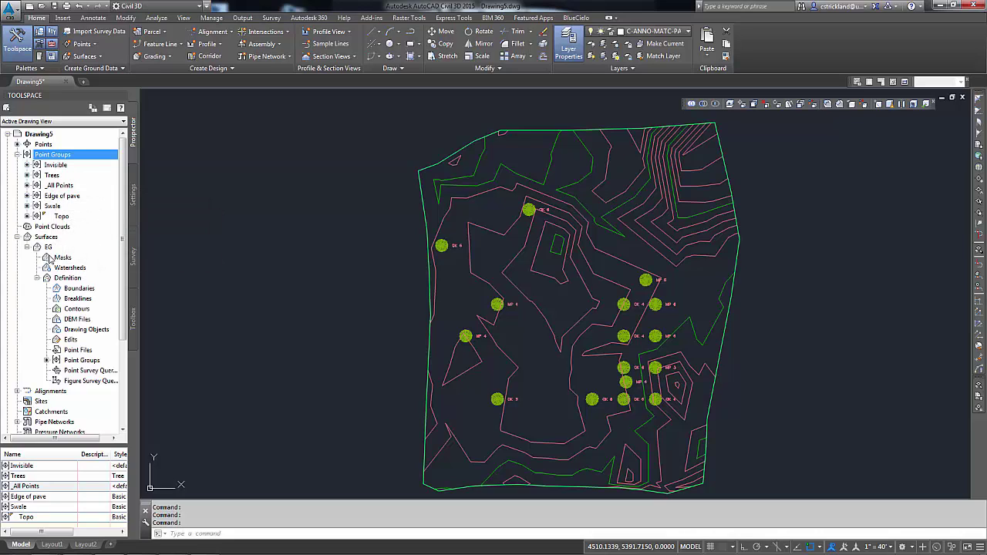
Add the Edge of pave point group to the EG surface definition
click(43, 238)
click(48, 248)
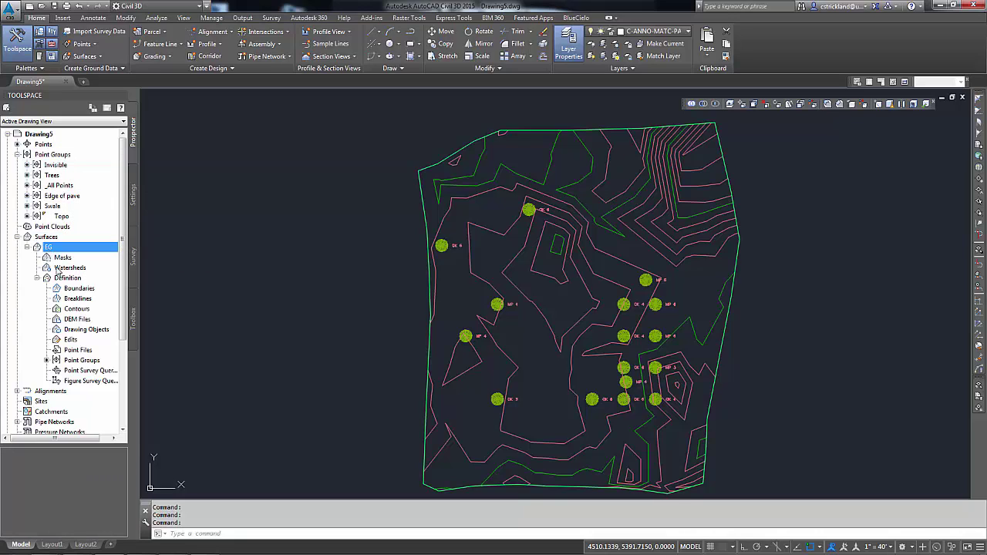
click(67, 280)
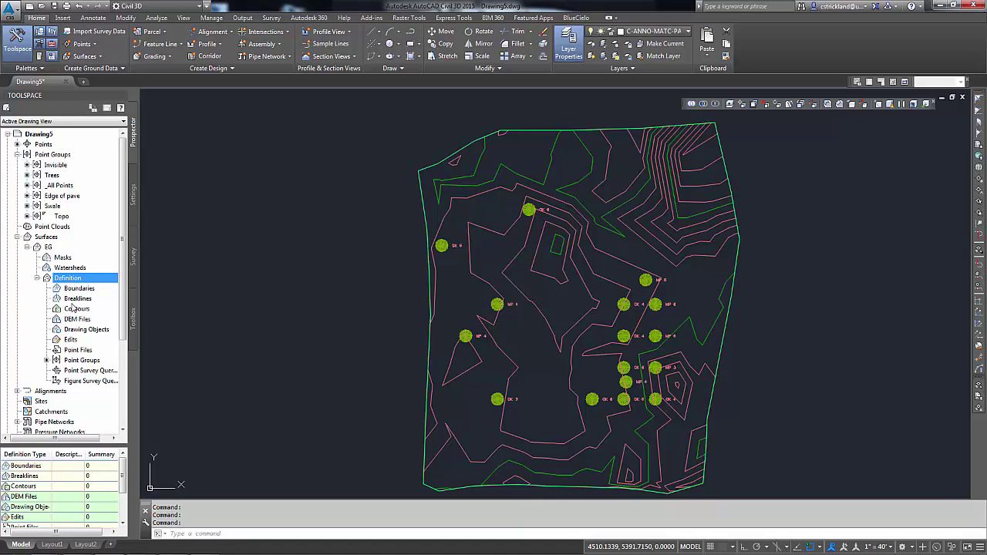
click(78, 361)
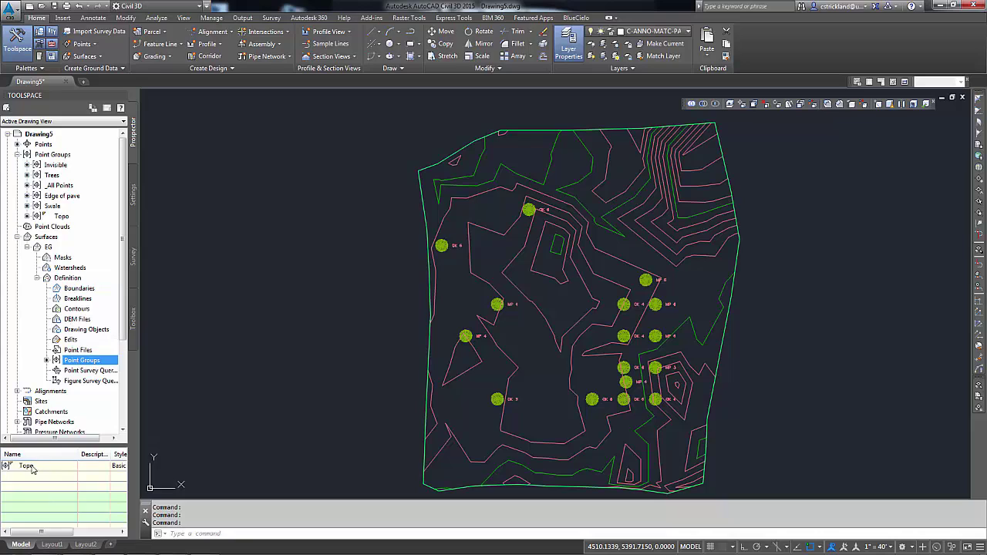
right_click(80, 361)
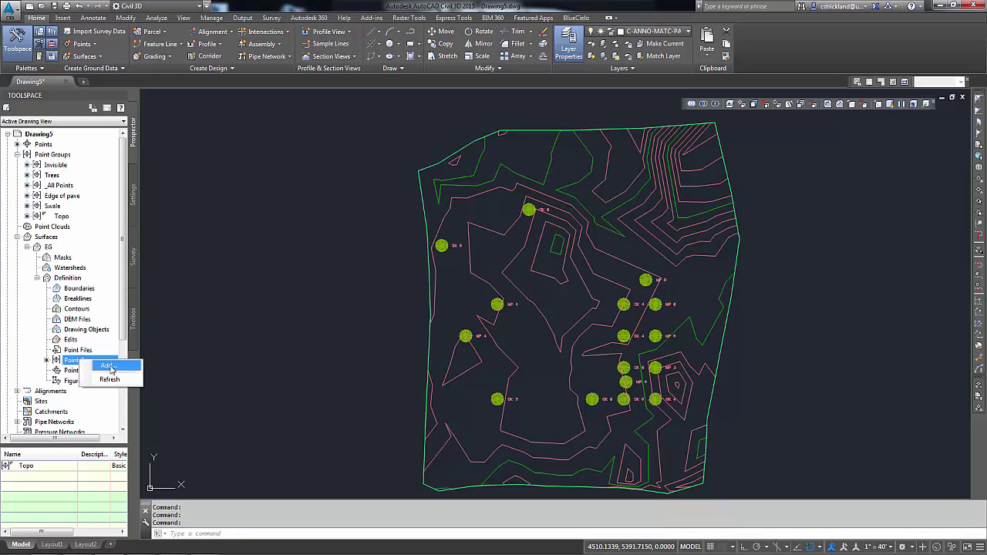
click(109, 367)
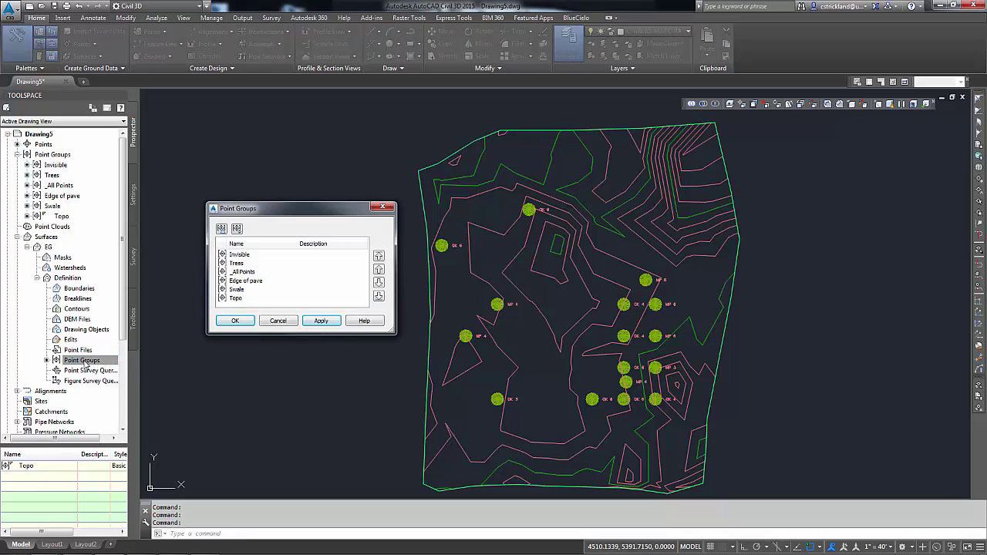
click(245, 281)
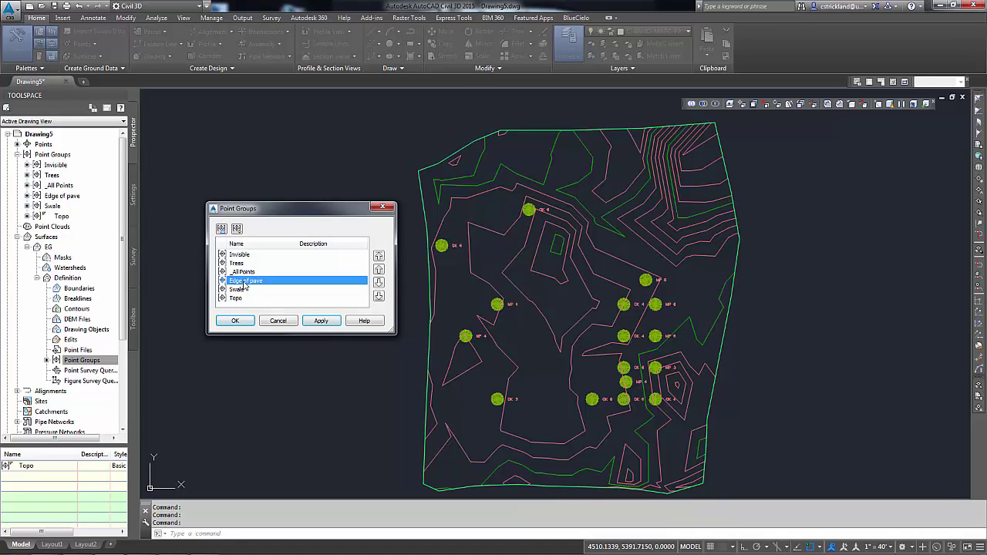
click(236, 321)
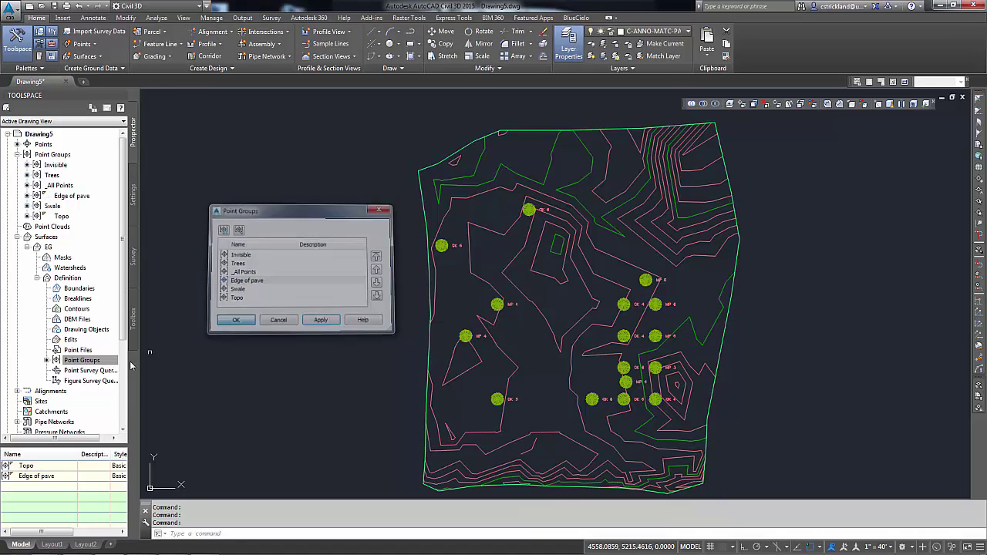
Add the Swale point group to the EG surface definition
right_click(90, 360)
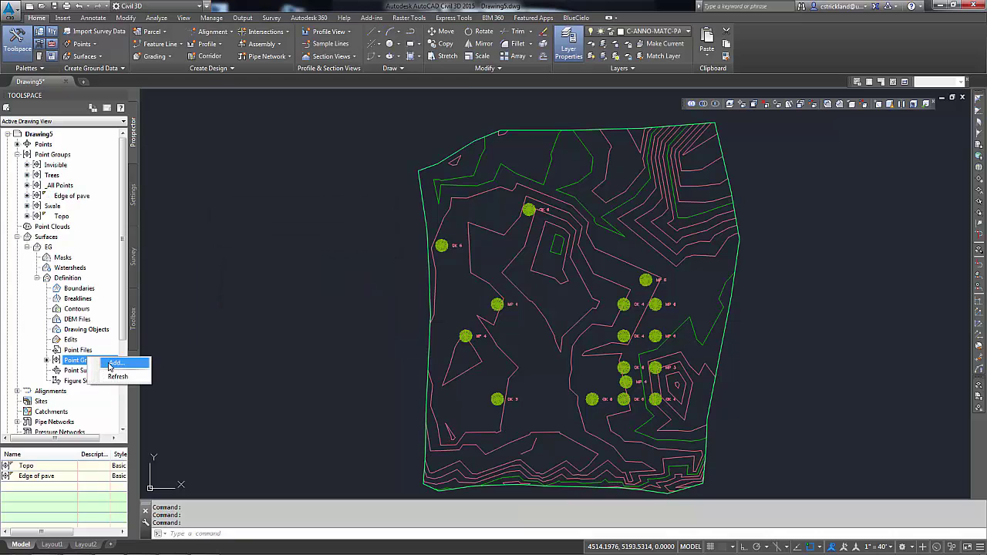
click(113, 363)
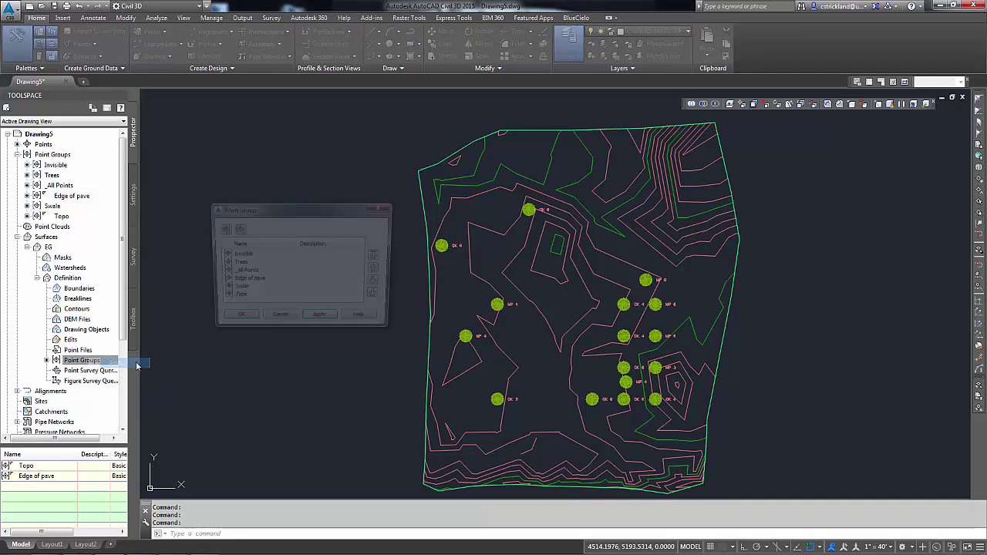
click(236, 291)
click(236, 320)
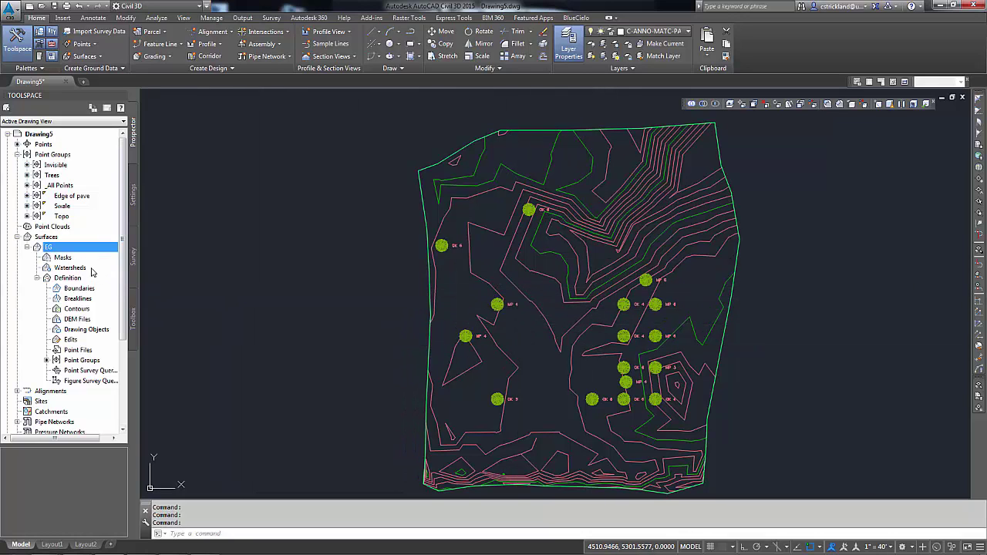
right_click(56, 248)
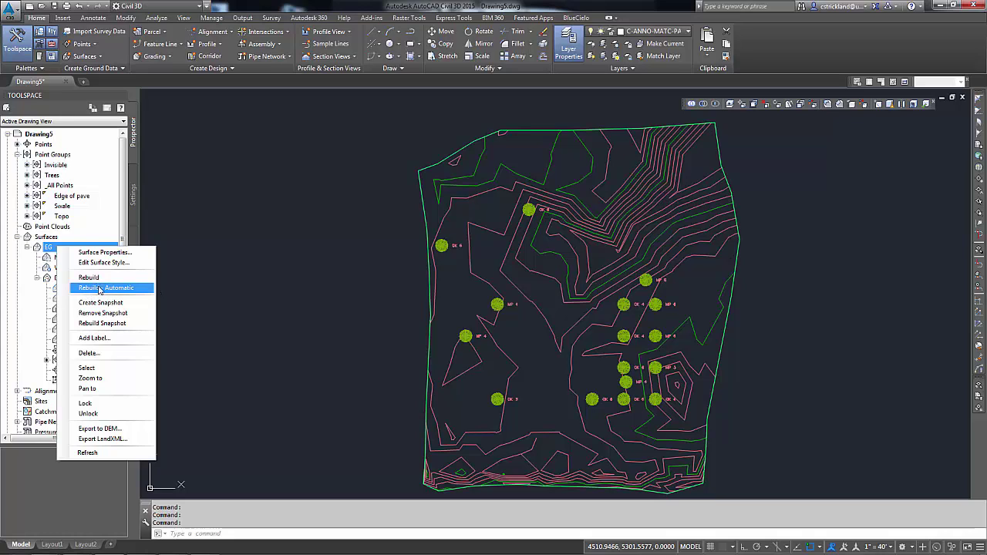
click(248, 286)
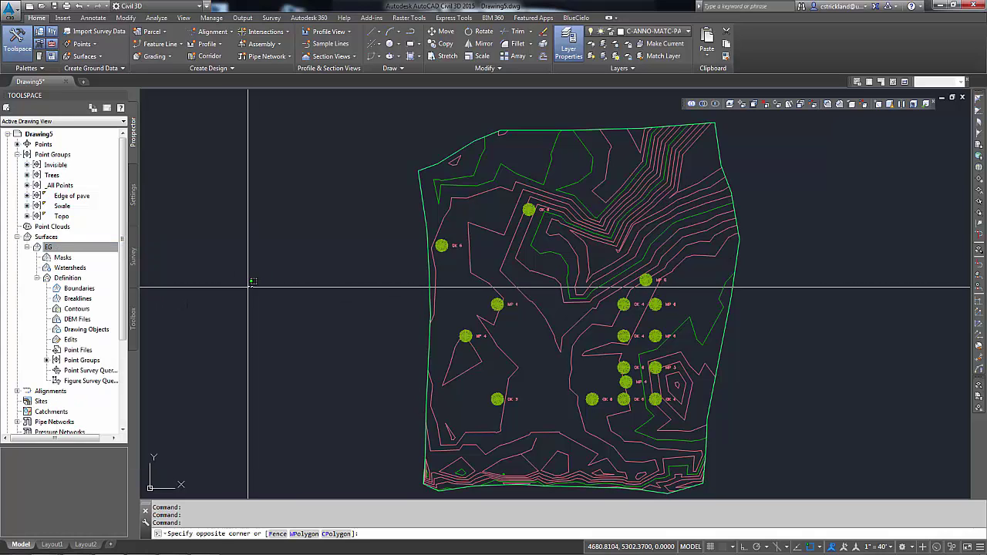
click(266, 293)
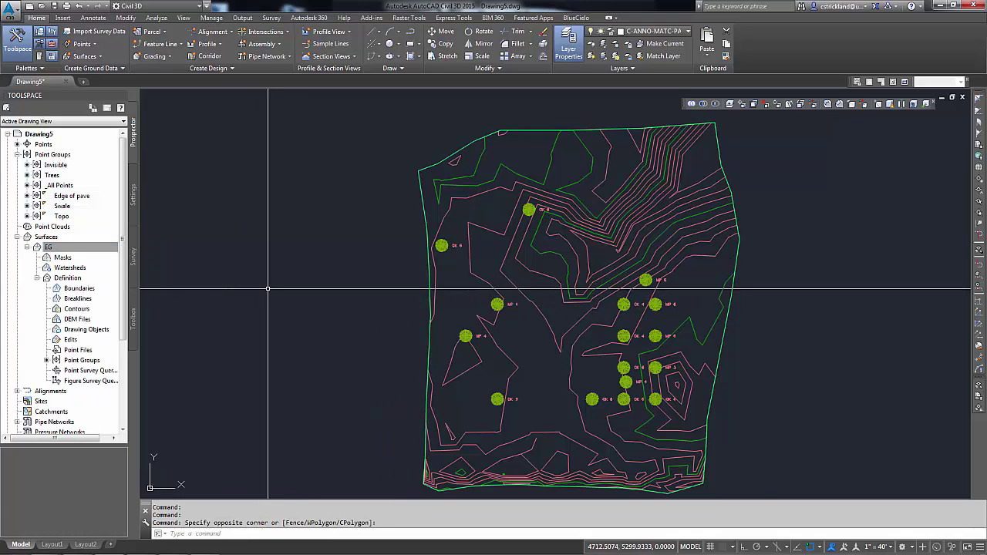
key(Escape)
key(Escape)
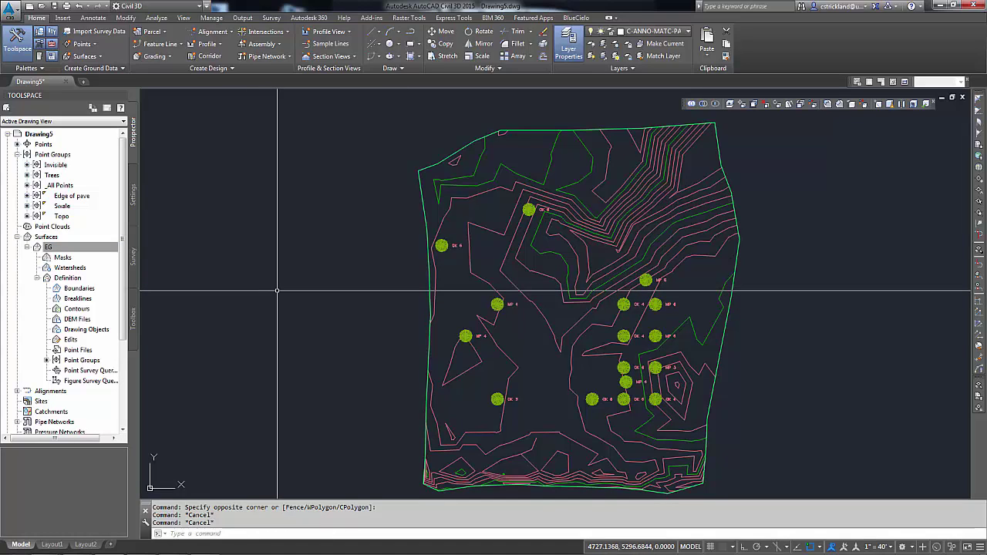